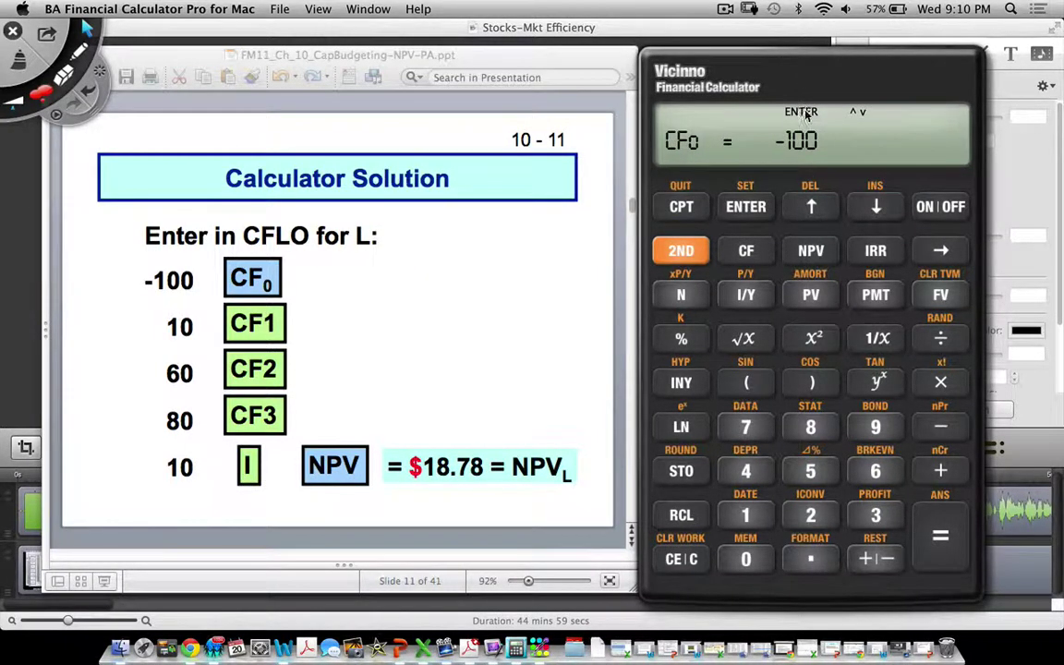
- Store -100 as the initial cash flow CF0 and 10 as the first cash flow C01
click(750, 211)
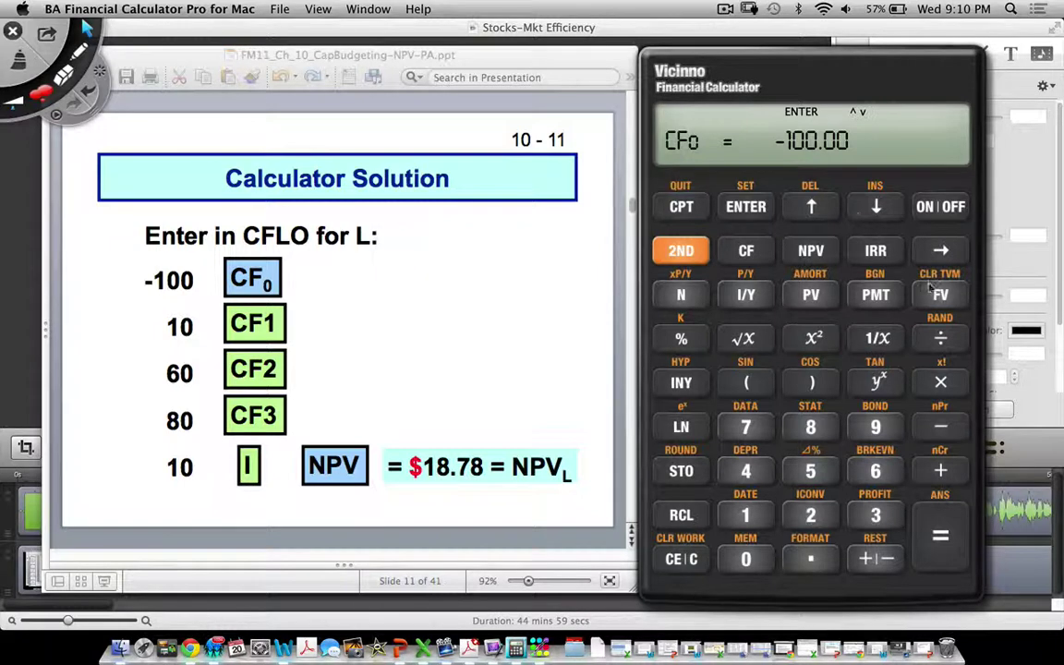
click(877, 211)
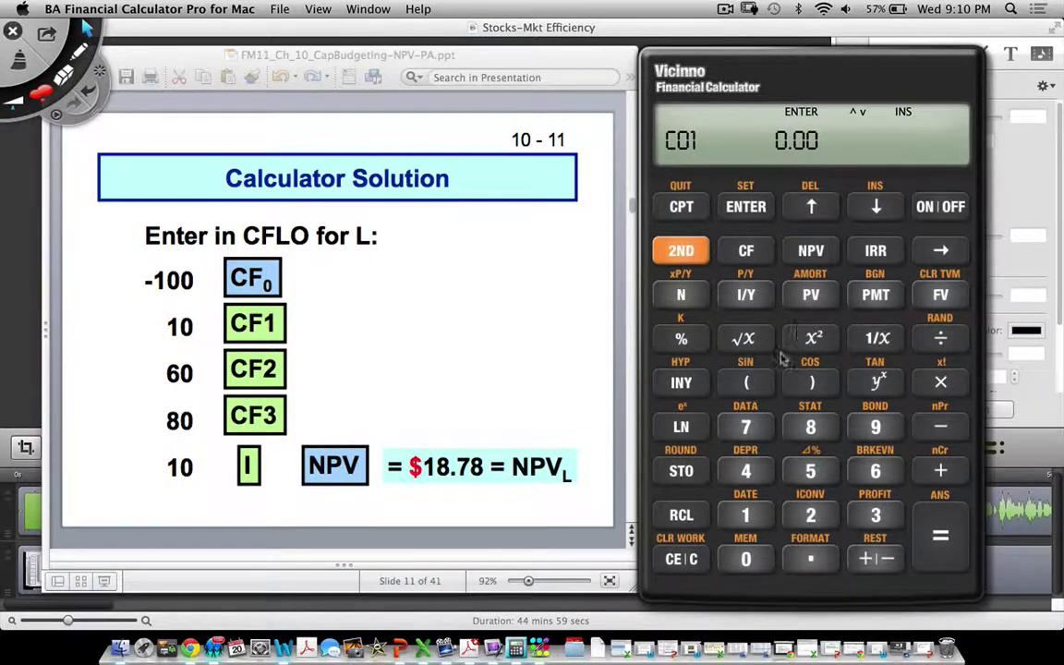
click(747, 517)
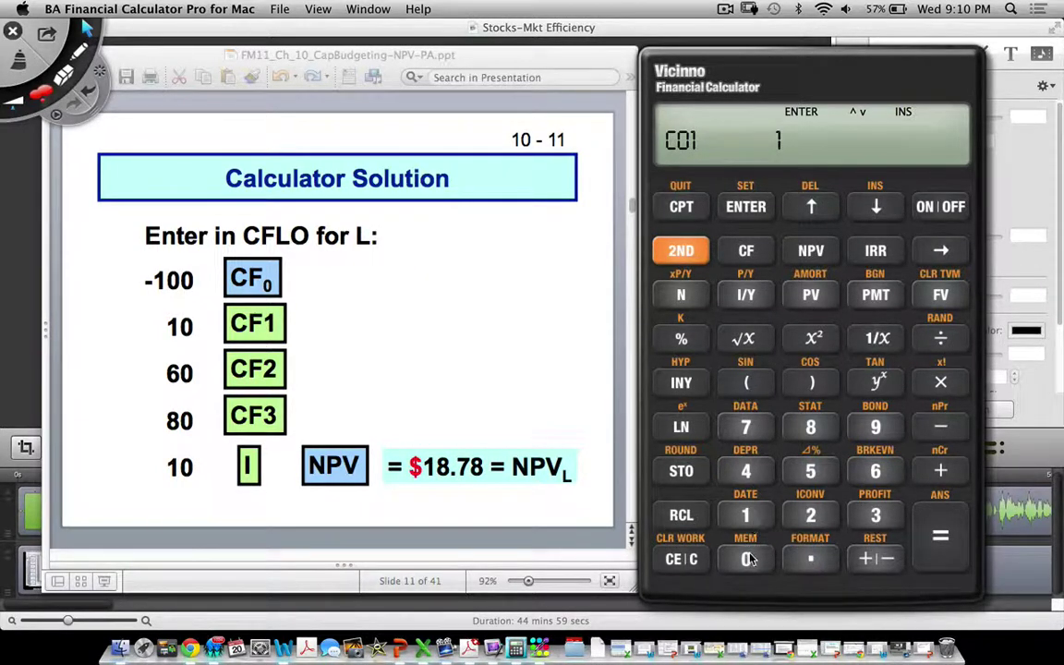
click(746, 559)
click(746, 207)
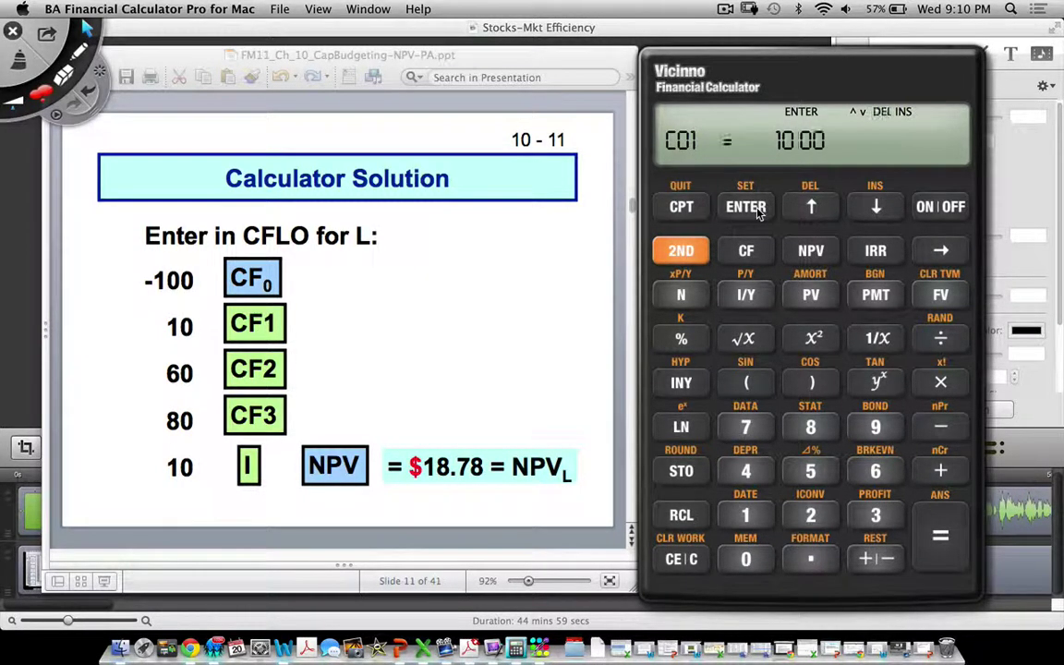
click(878, 209)
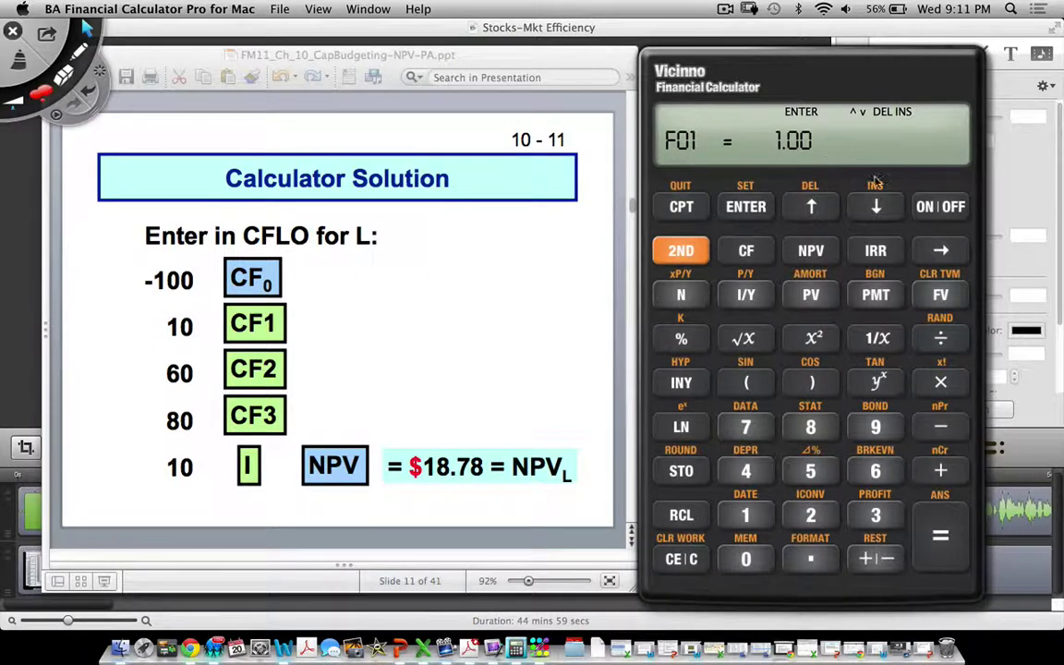
- Enter 60 as the second cash flow with frequency 1, correcting mistyped frequency digits
click(876, 207)
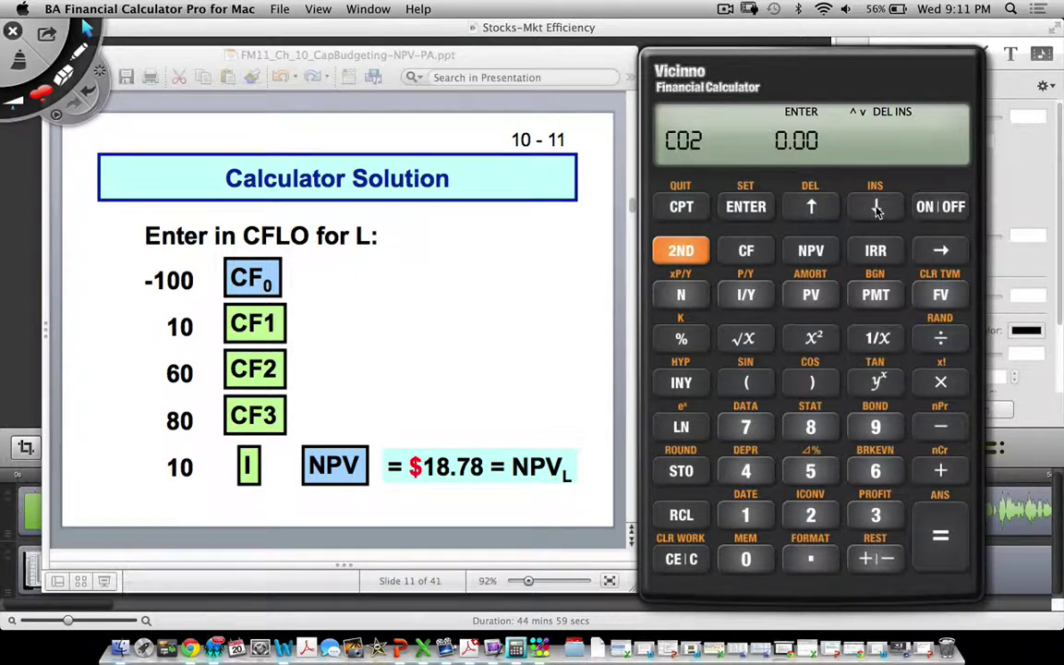
click(875, 482)
key(0)
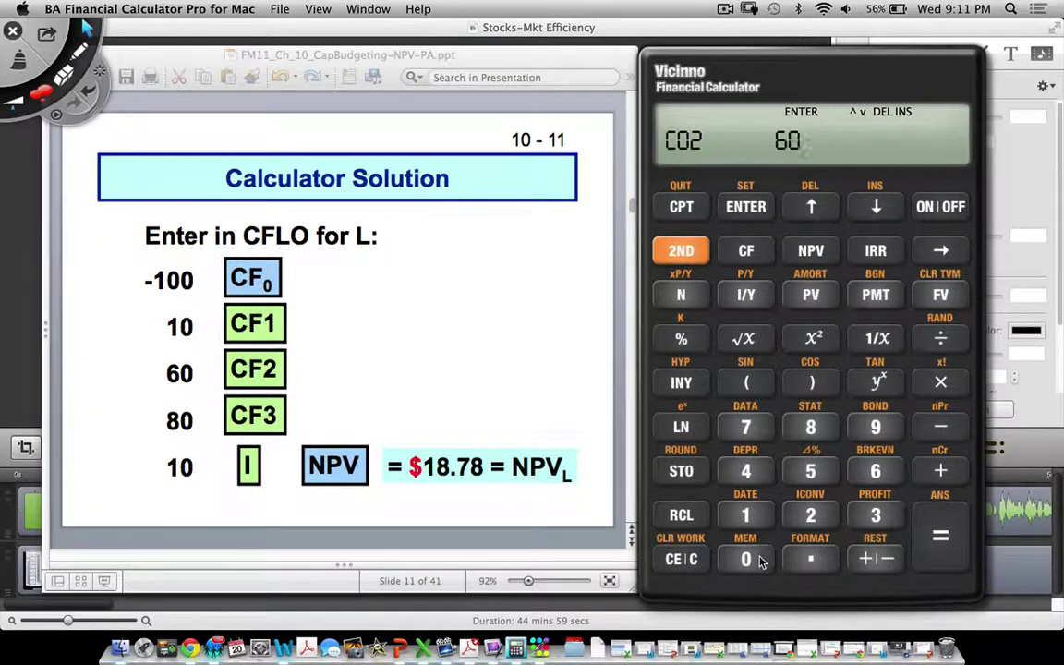
click(746, 209)
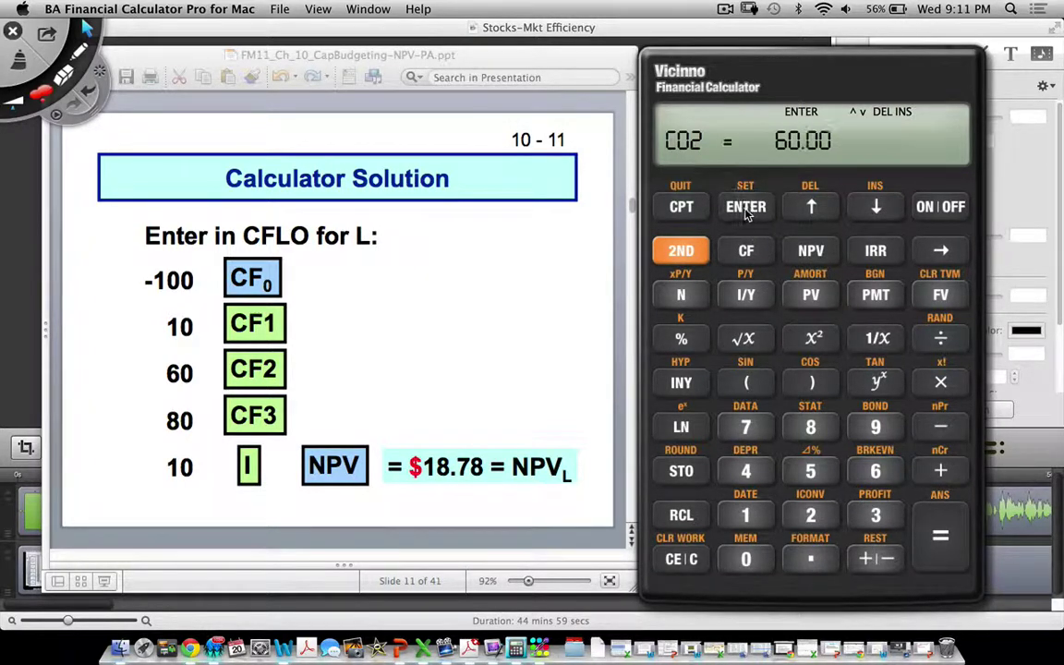
click(875, 209)
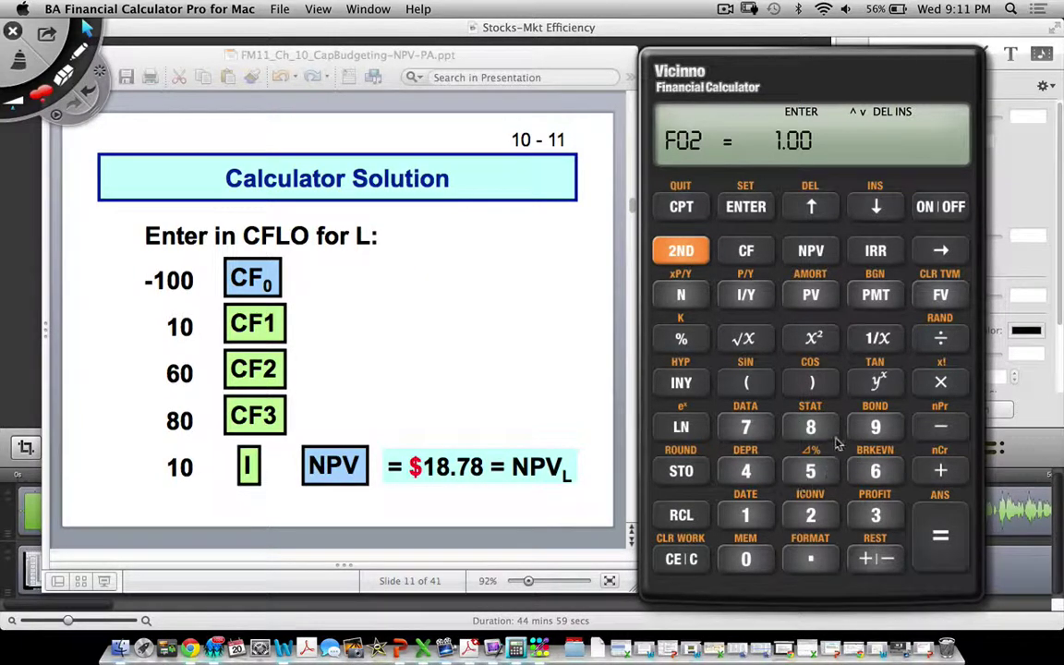
key(8)
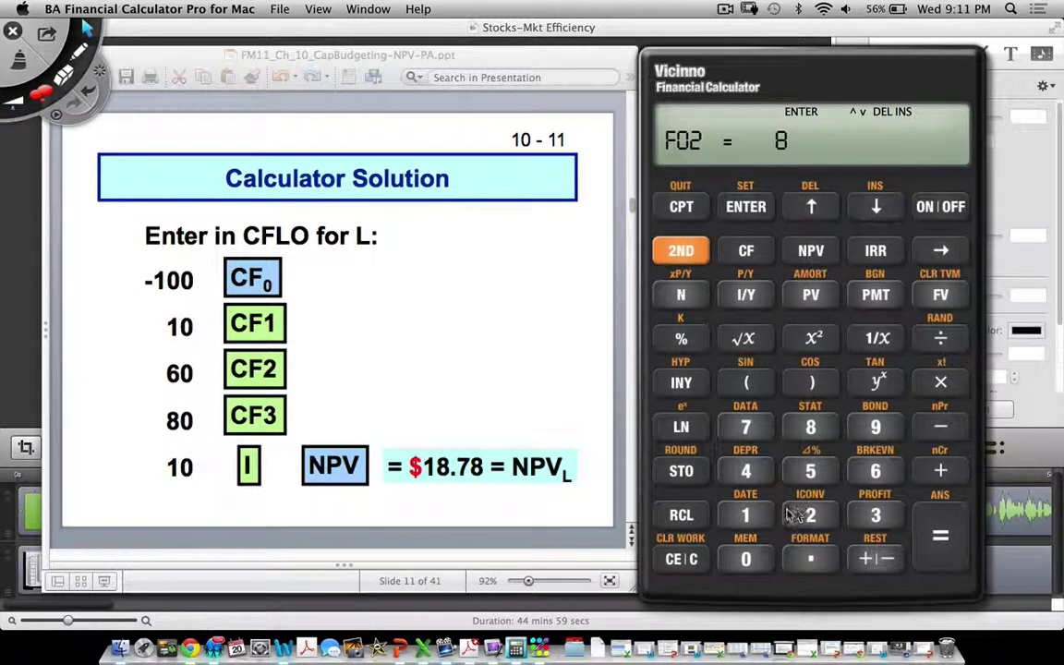
key(1)
click(941, 255)
click(940, 255)
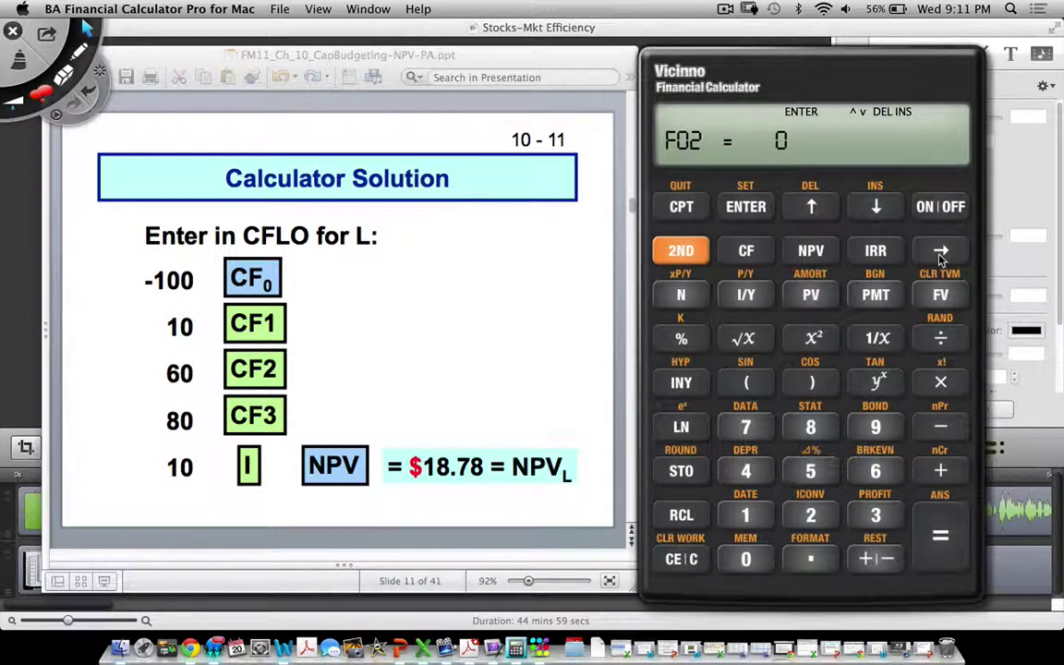
click(747, 517)
click(751, 205)
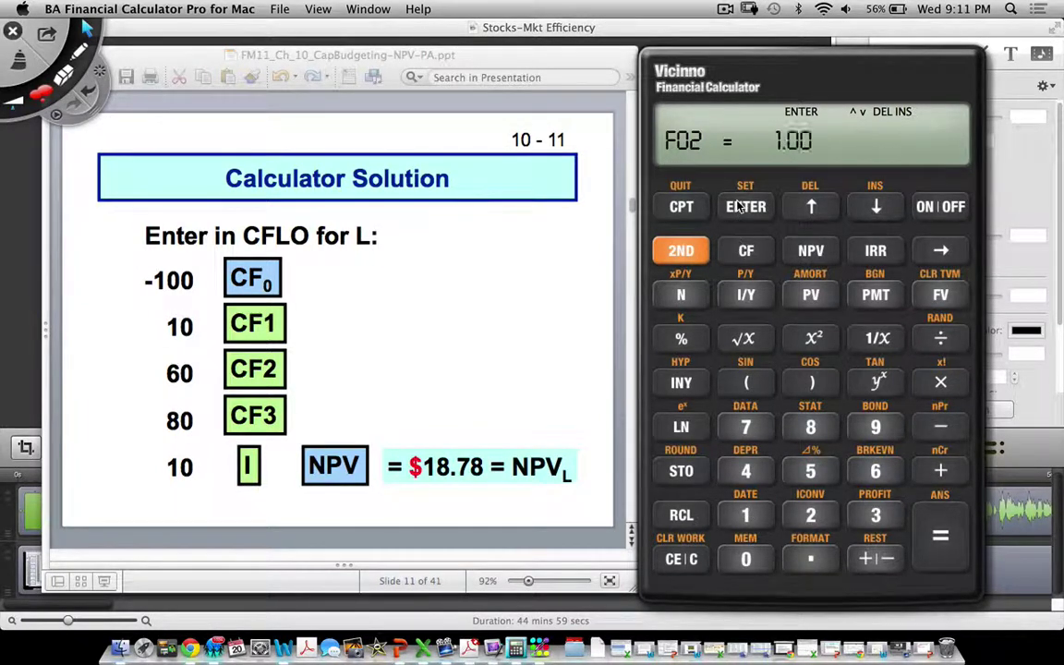
- Enter 80 as the third cash flow and step past its frequency of 1
click(862, 216)
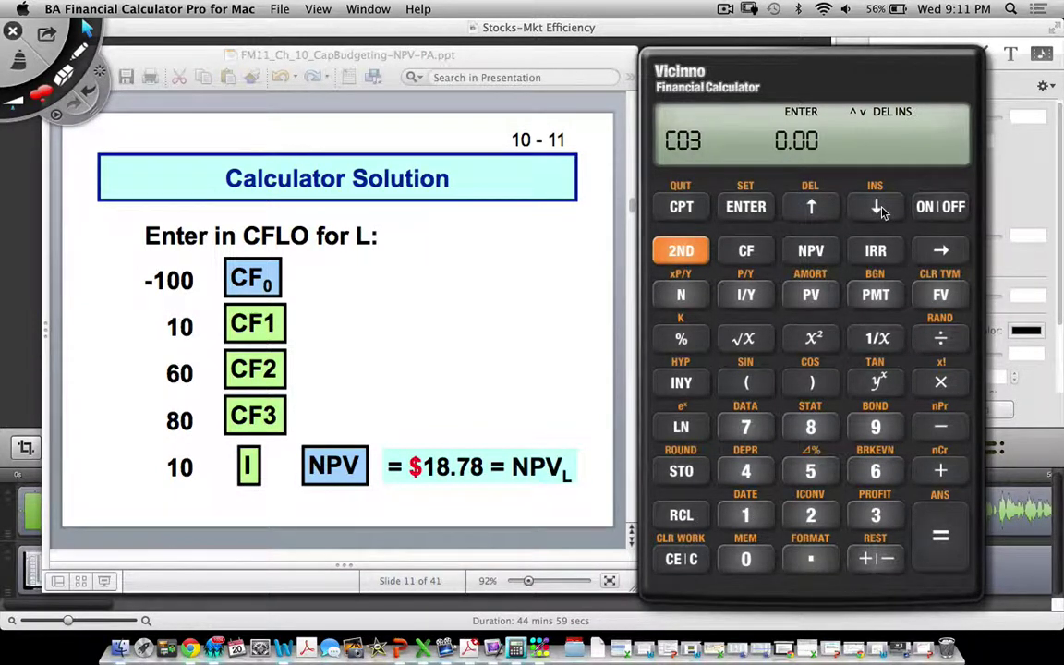
click(810, 427)
click(761, 562)
click(745, 209)
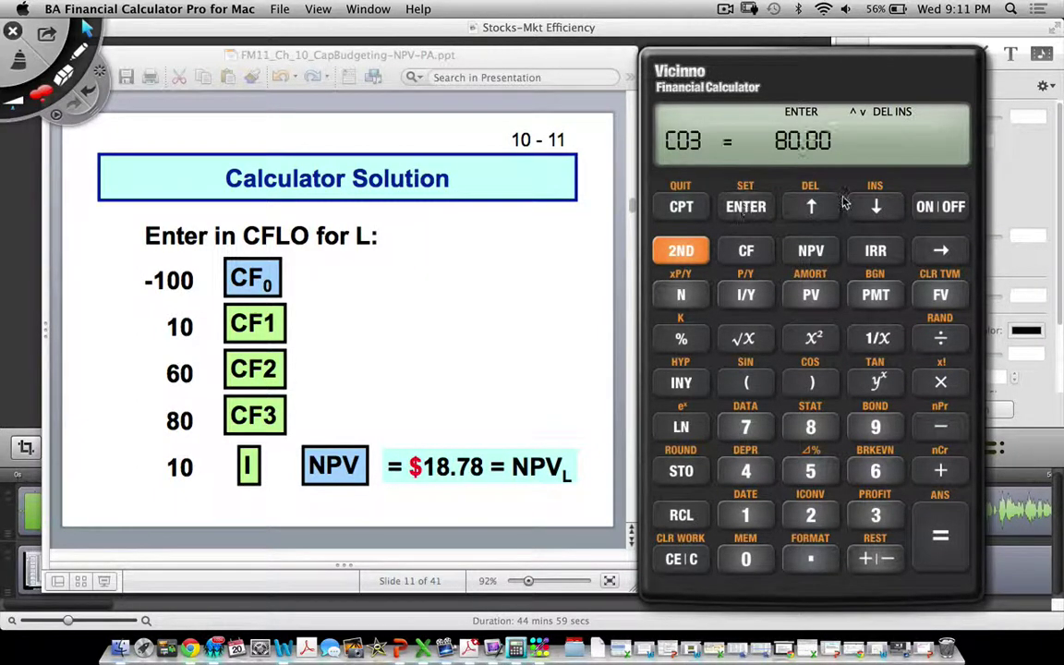
click(875, 213)
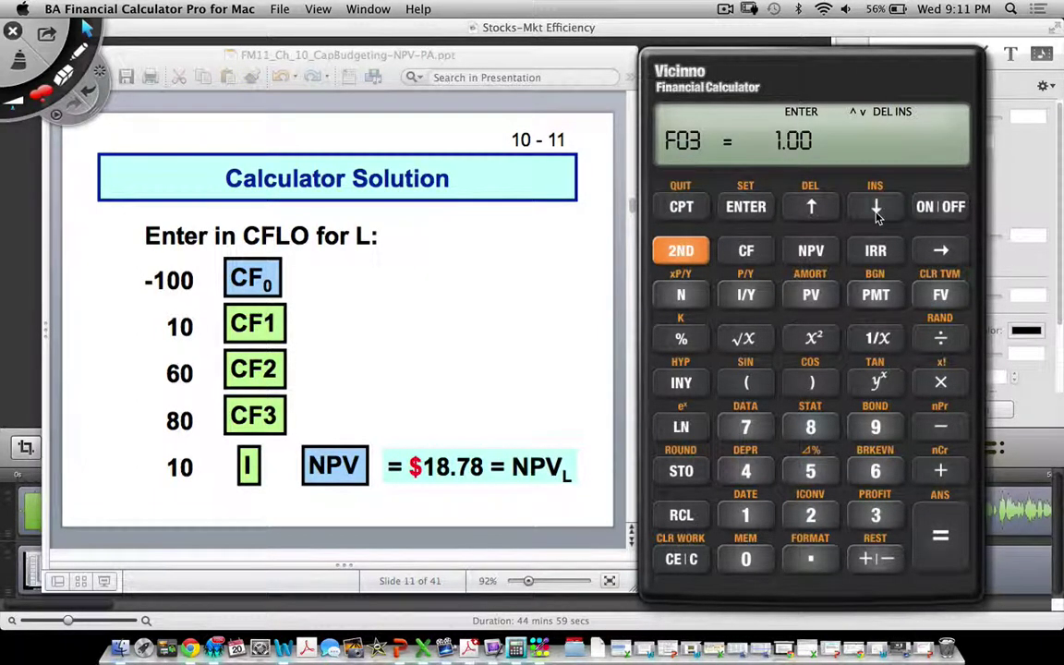
click(875, 213)
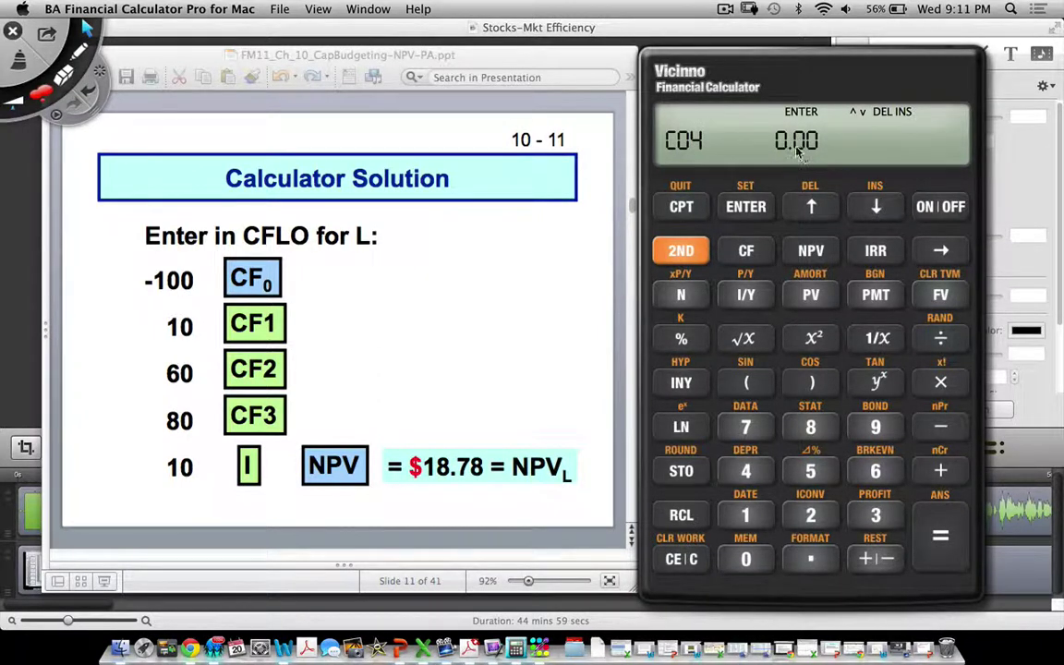
- Scroll through CF0 -100, C01 10, C02 60, C03 80 and their frequencies, then exit the worksheet
key(Down)
click(879, 209)
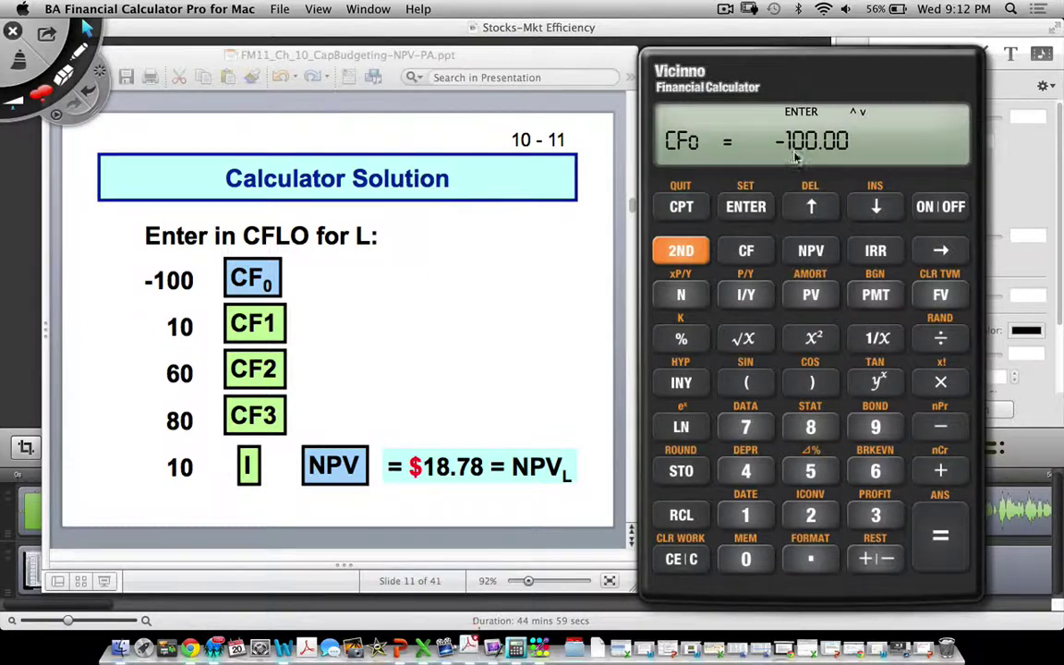
click(878, 211)
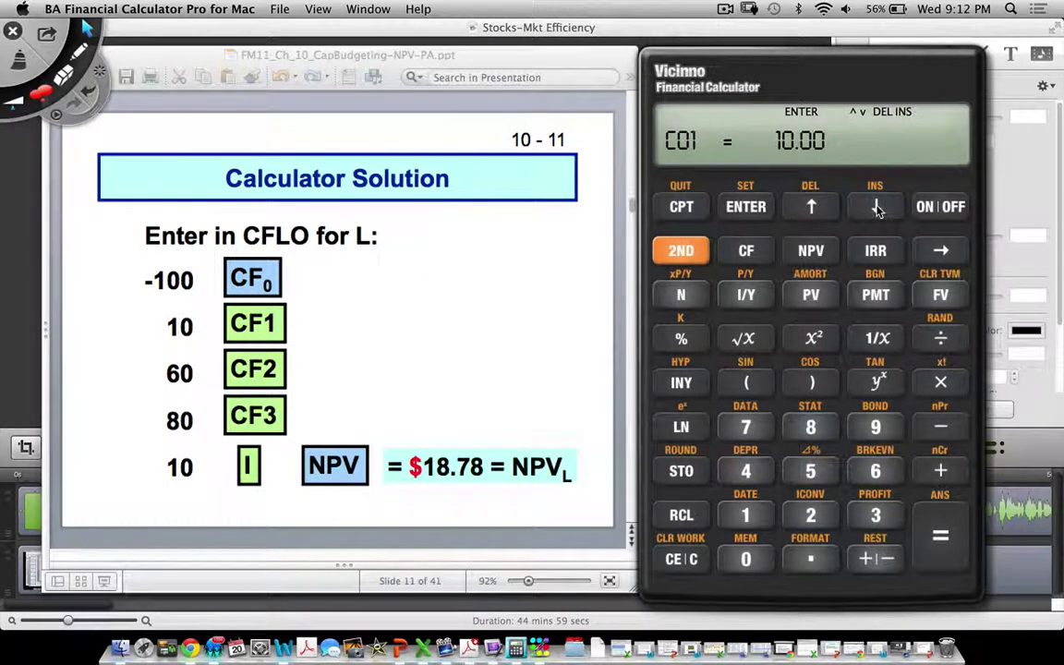
click(878, 209)
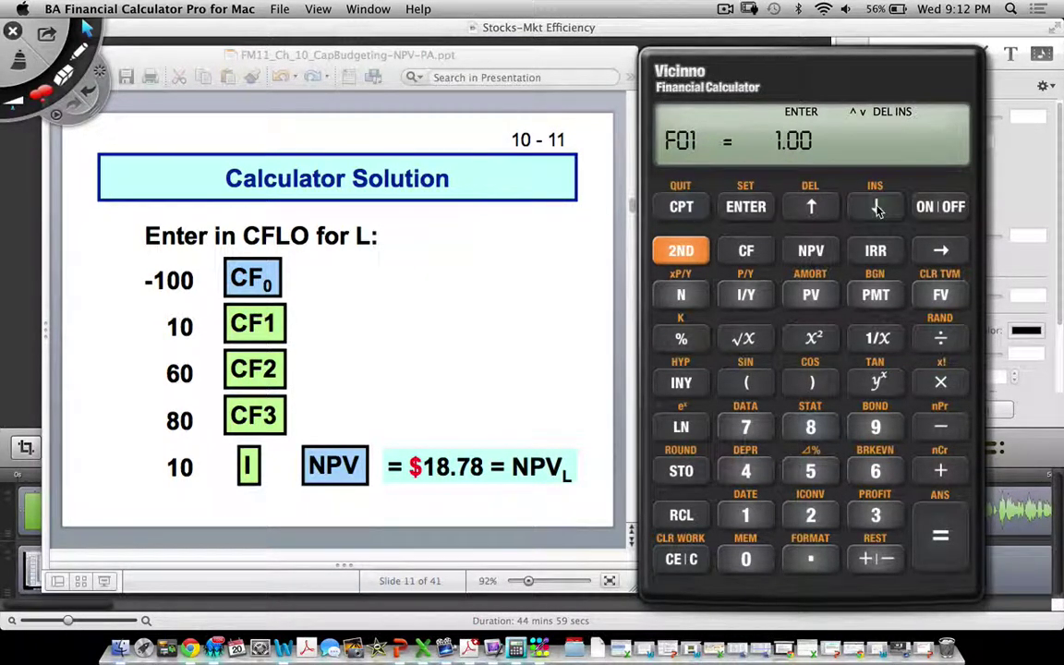
click(878, 209)
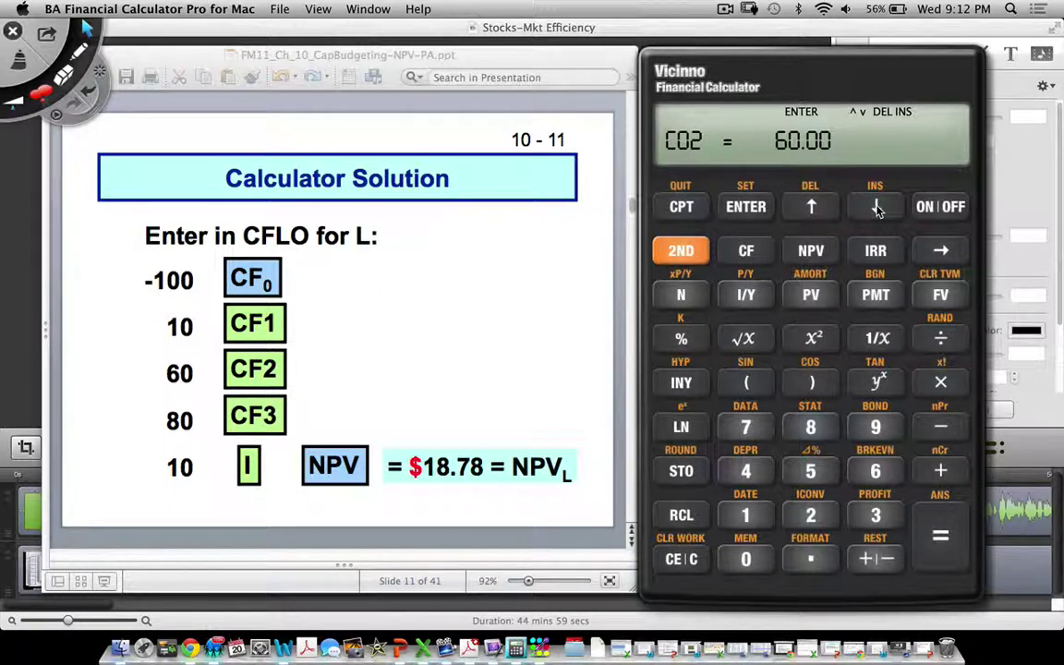
click(878, 209)
click(878, 209)
click(878, 209)
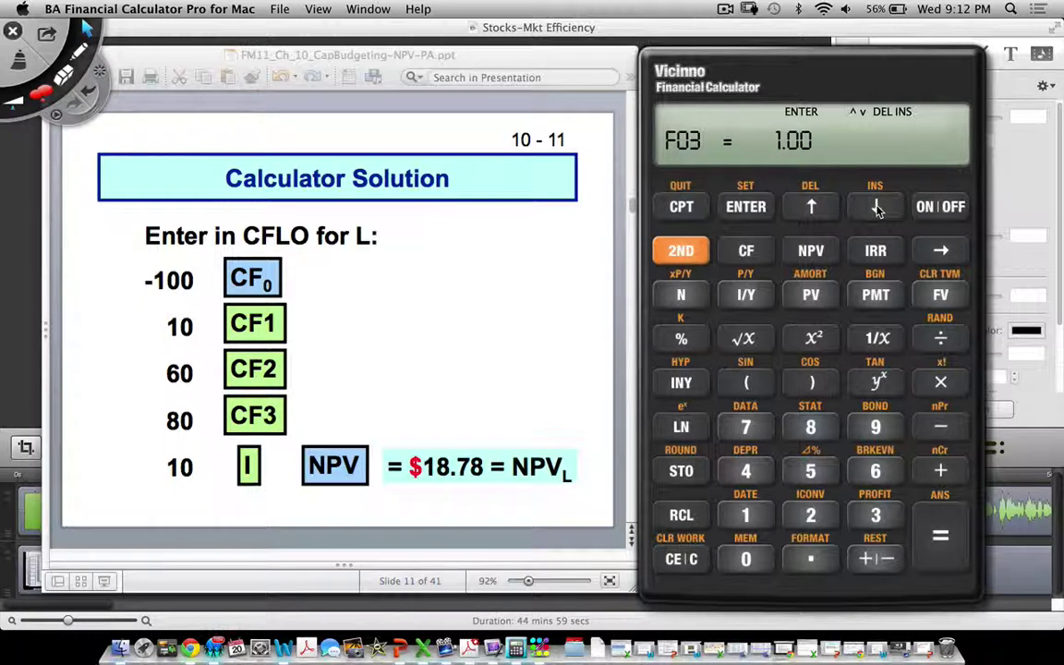
click(877, 209)
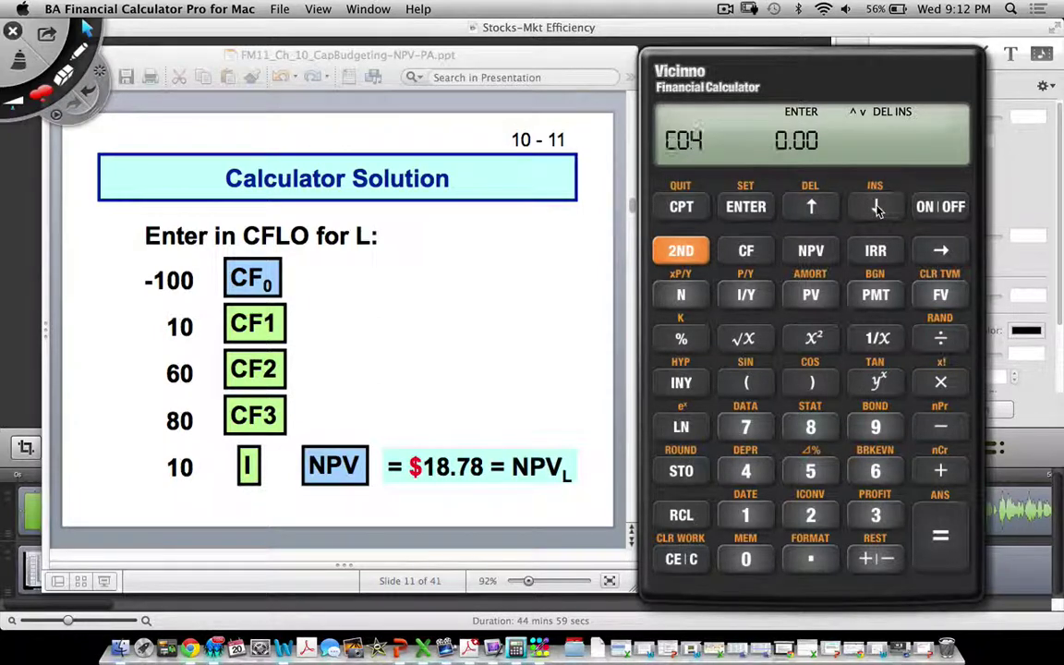
click(692, 561)
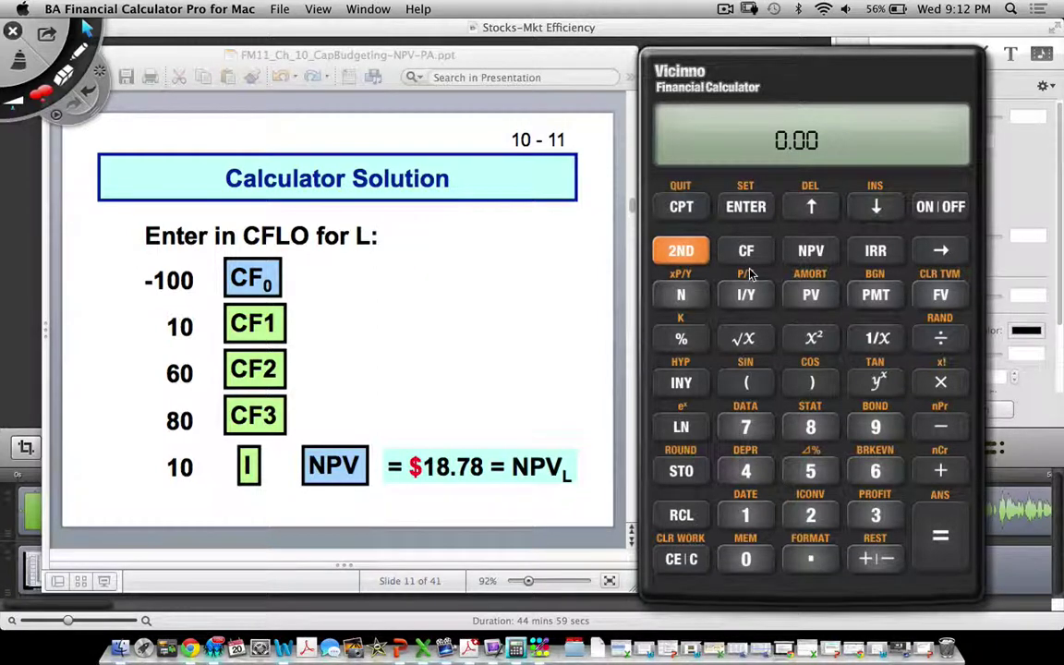
- Open the NPV worksheet and toggle between the NPV and I lines, ending on I = 0.00
click(810, 254)
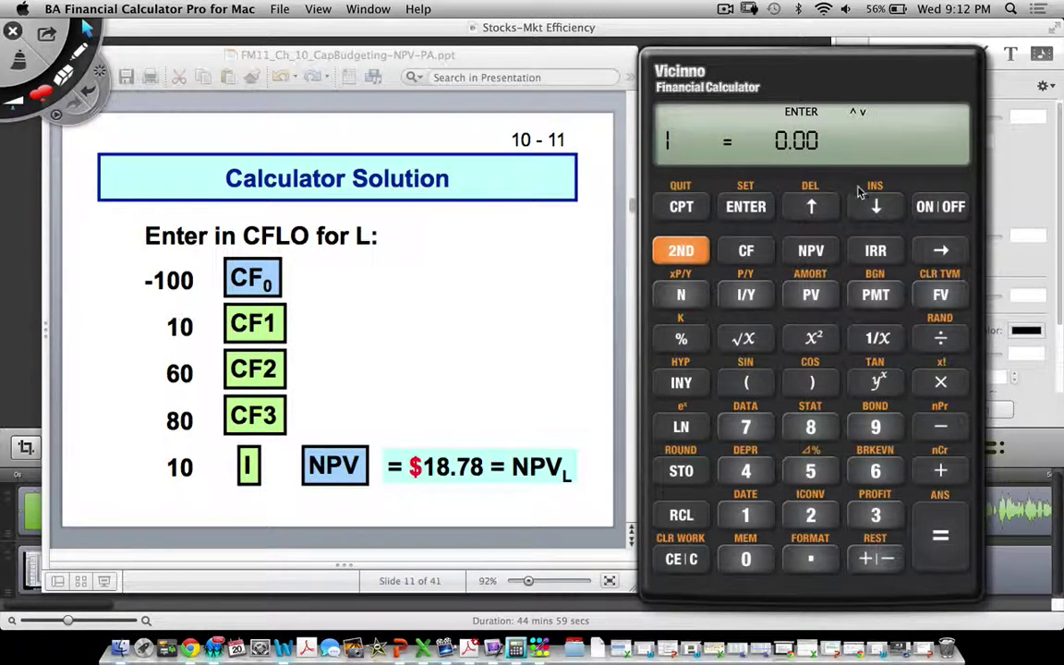
click(876, 209)
click(875, 209)
click(876, 208)
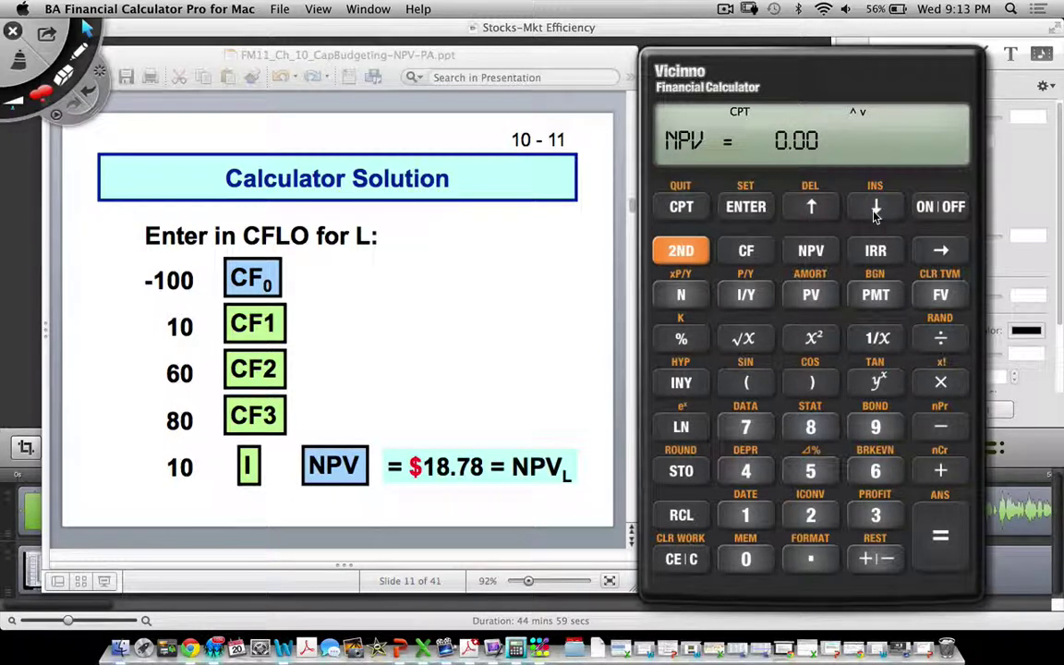
click(876, 209)
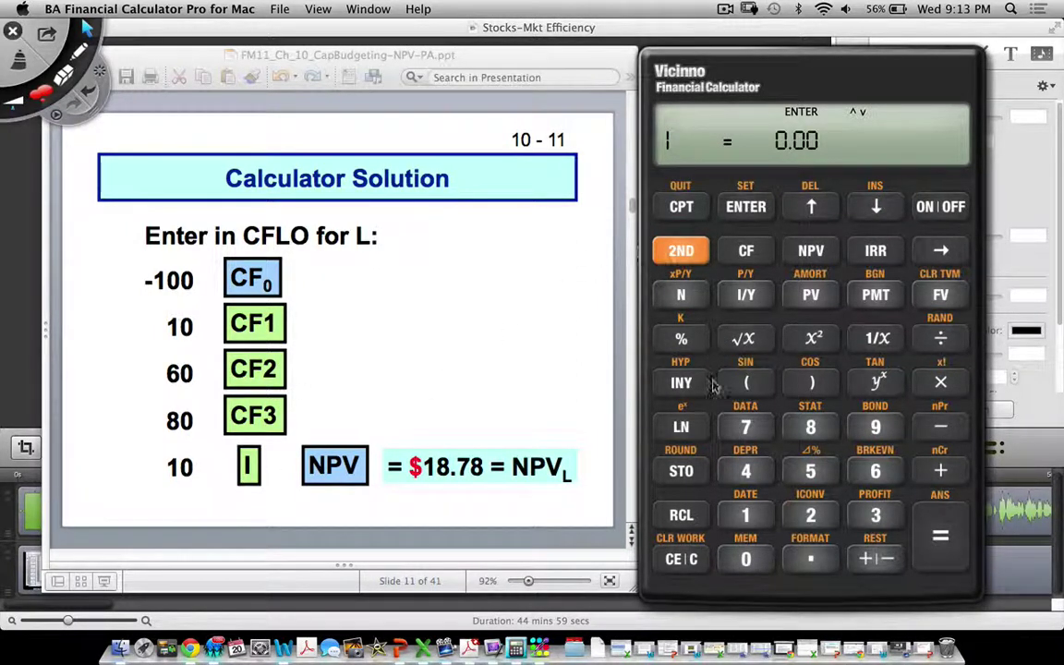
- Compute NPV = 18.78 at a 10% rate, then advance the deck to 'Rationale for the NPV Method'
click(744, 513)
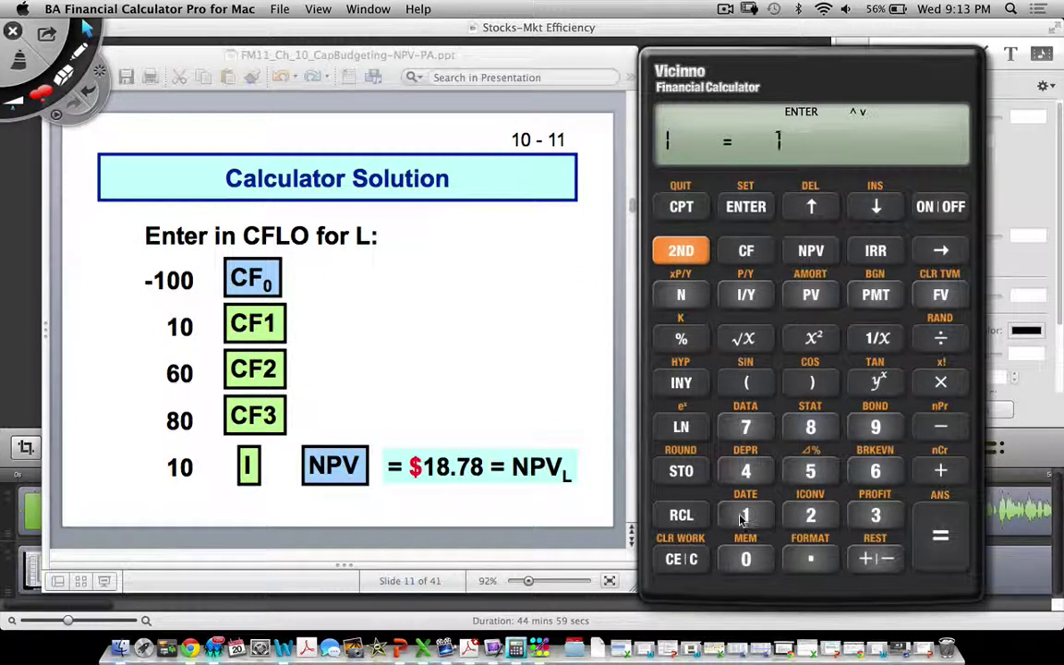
click(746, 564)
click(742, 209)
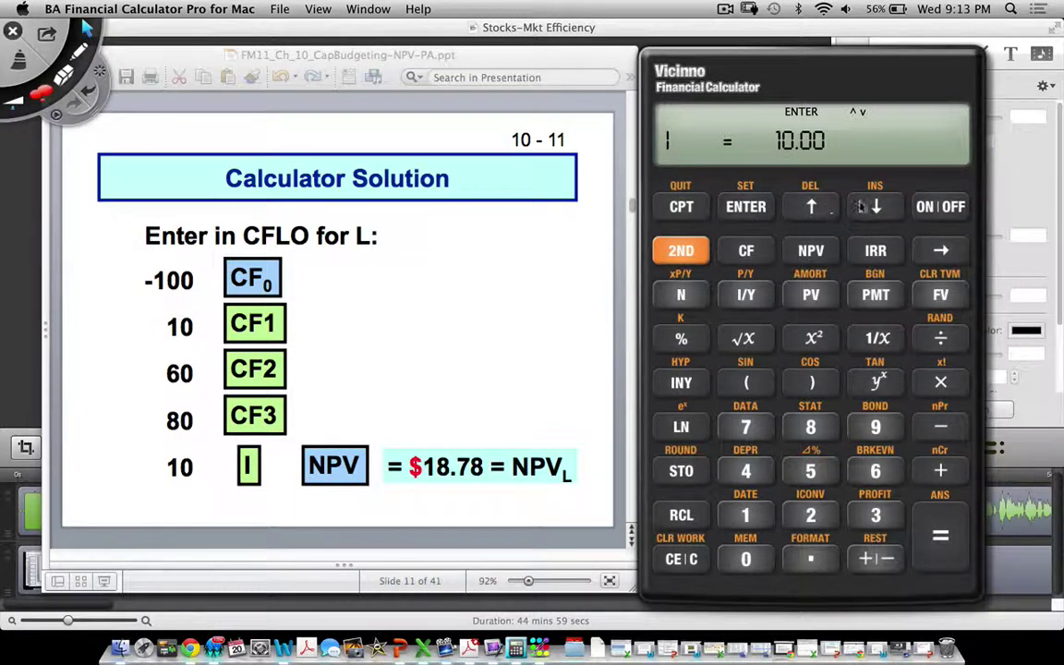
key(Down)
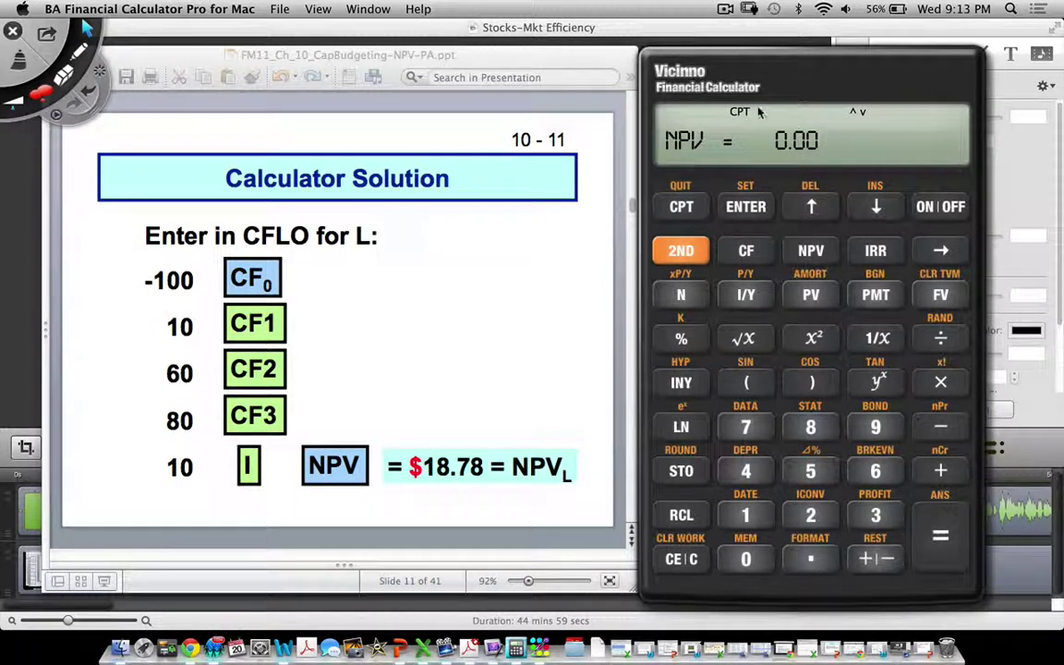
click(681, 212)
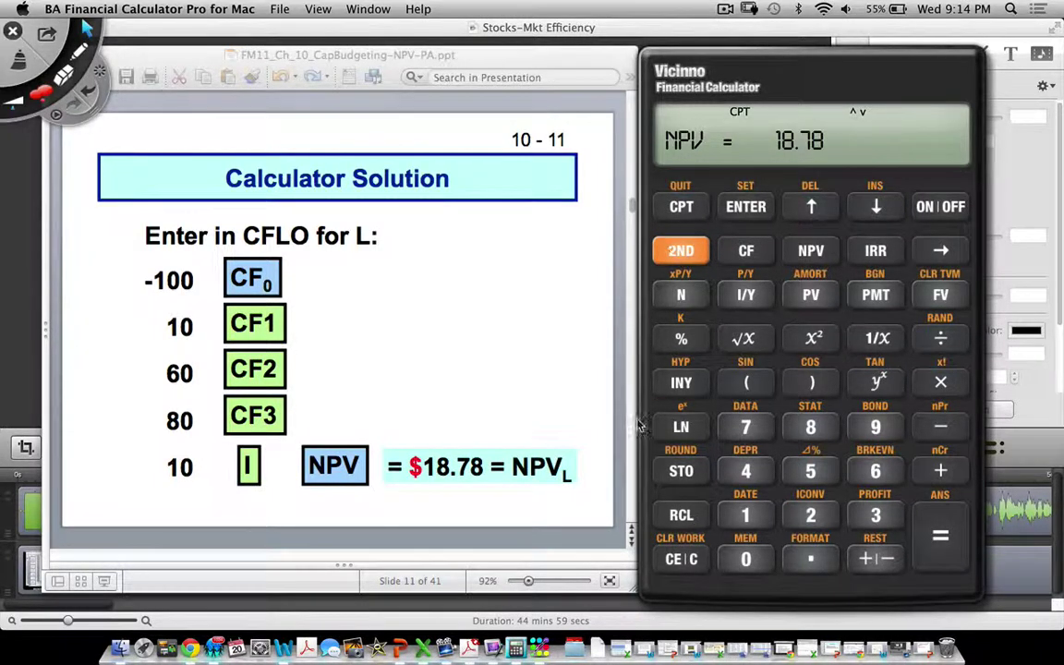
click(544, 375)
key(Page_Down)
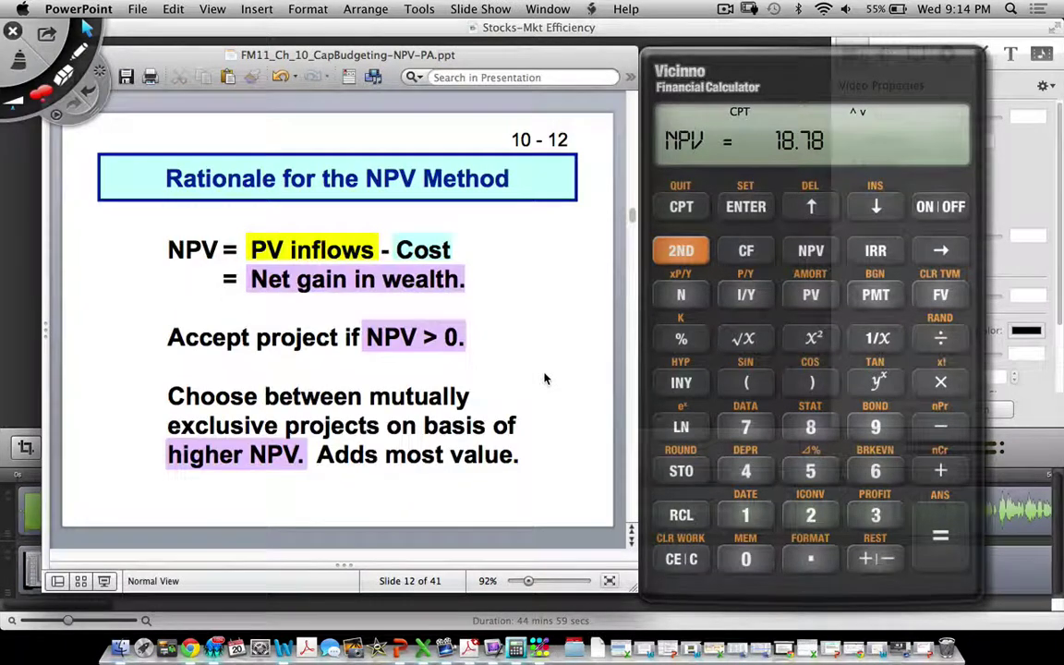